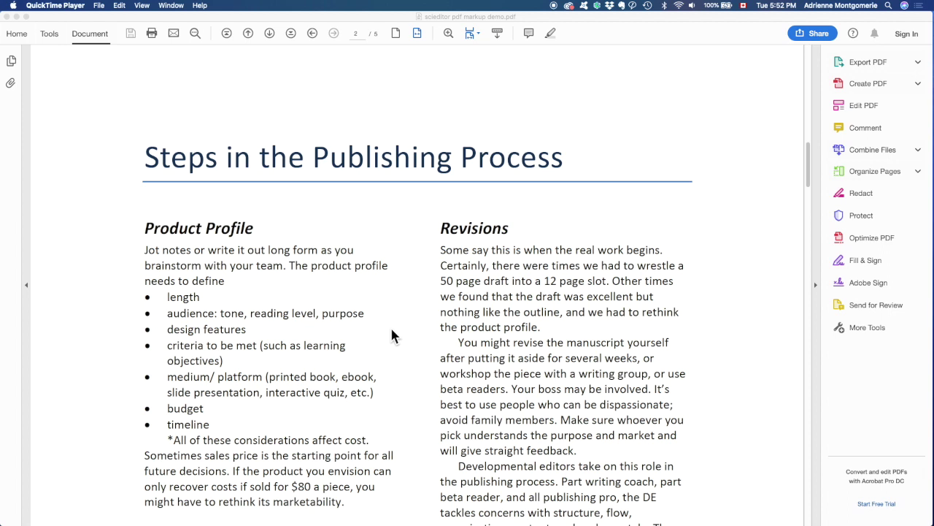
- Draw a red freehand Pencil line through the 'Revisions' heading, deleting and redrawing the first attempt
left_click(395, 250)
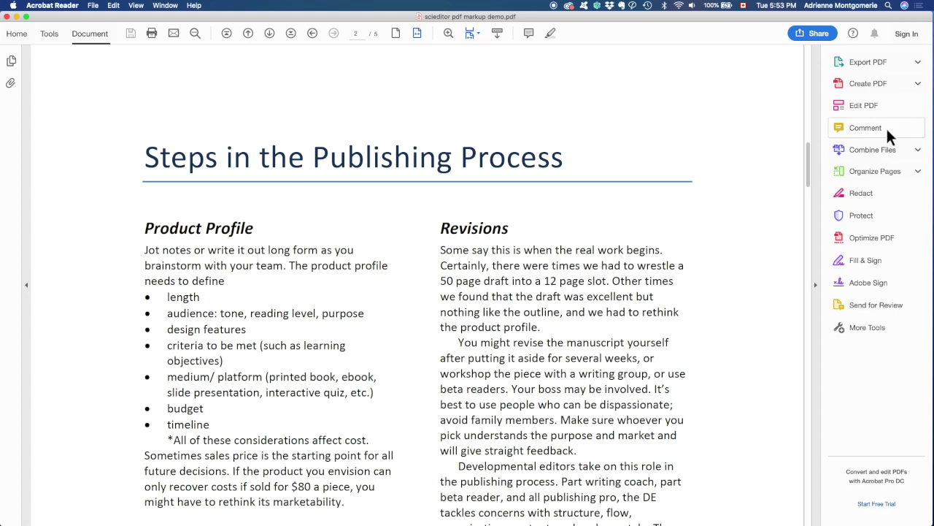
left_click(886, 127)
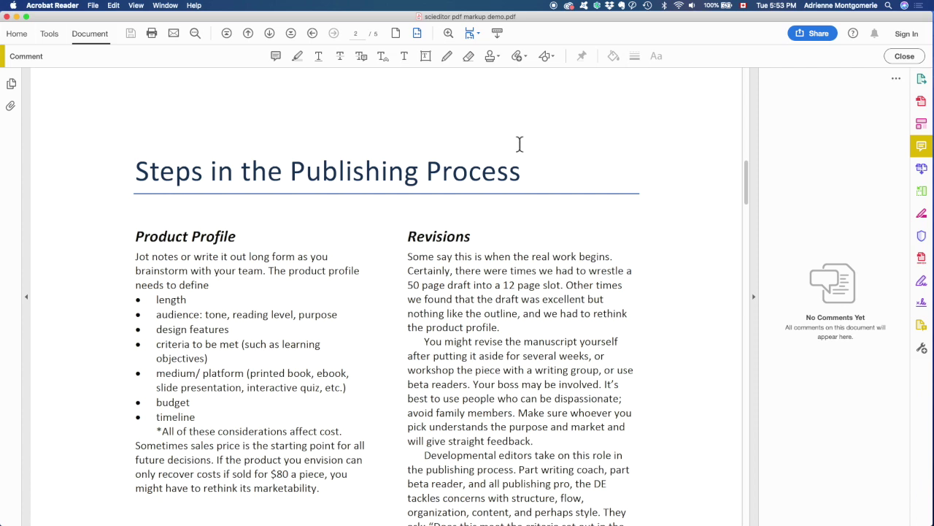
left_click(447, 57)
left_click_drag(408, 241, 506, 235)
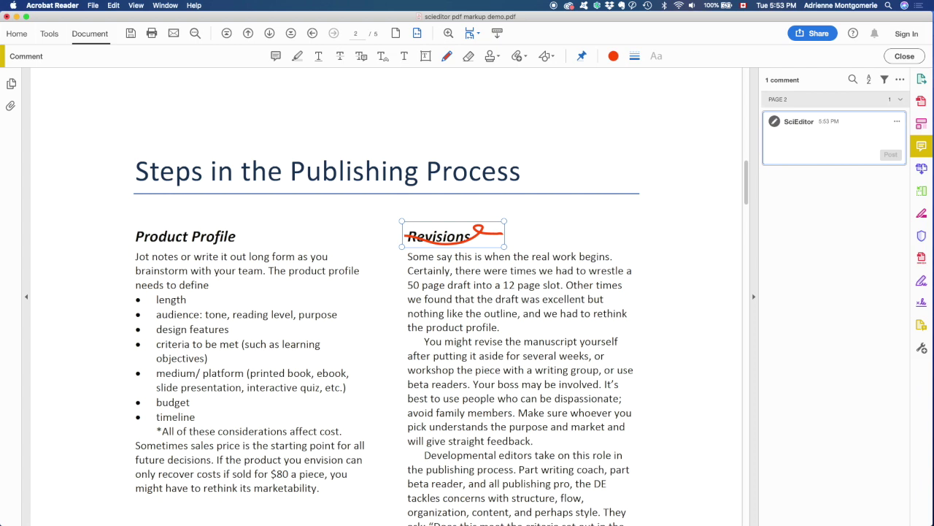
right_click(474, 236)
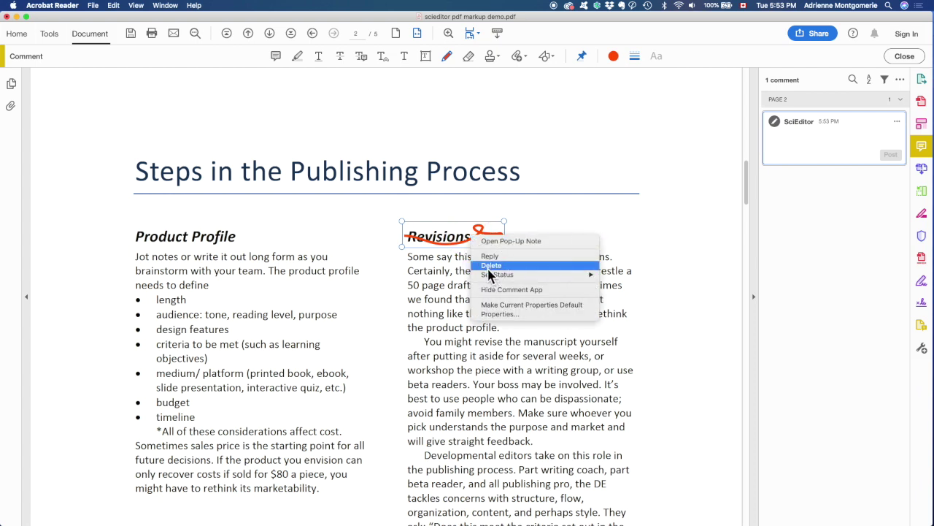
left_click(490, 266)
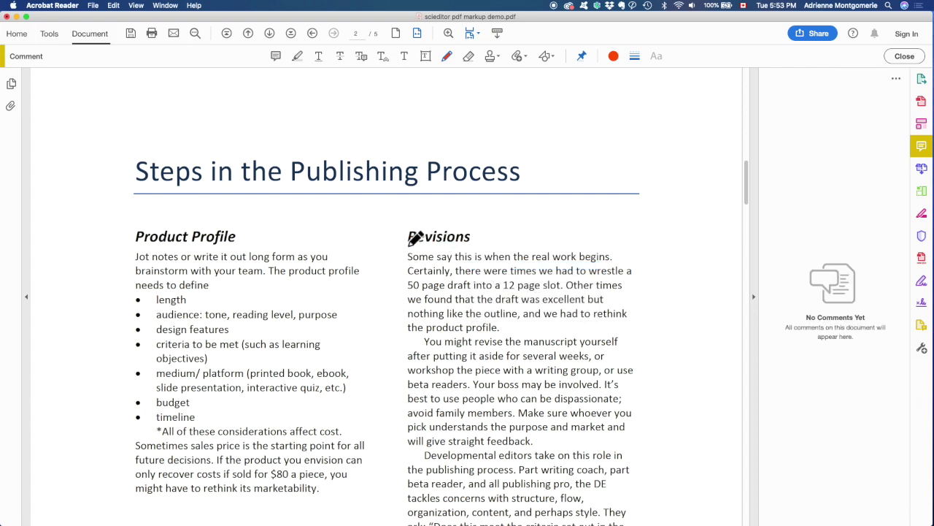
left_click_drag(410, 241, 485, 232)
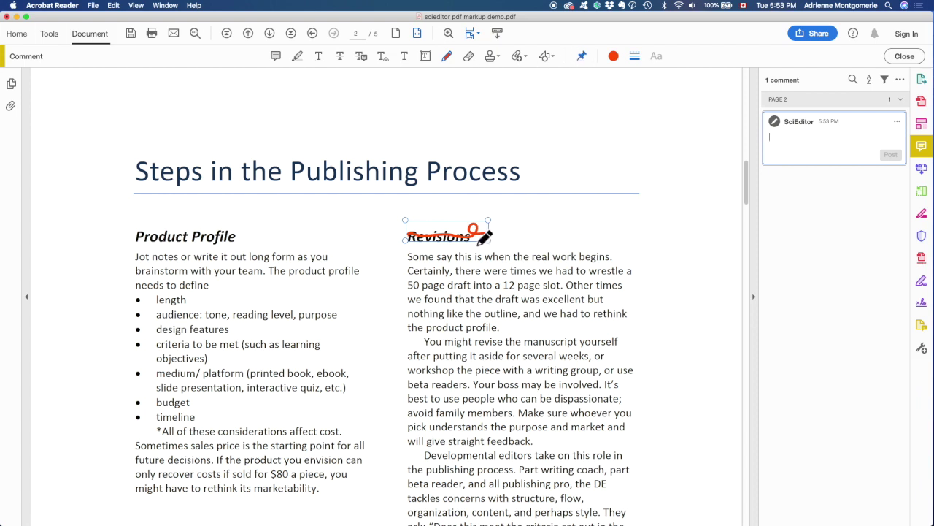
- Recolour the Revisions freehand mark purple and adjust its line thickness slider
left_click(616, 57)
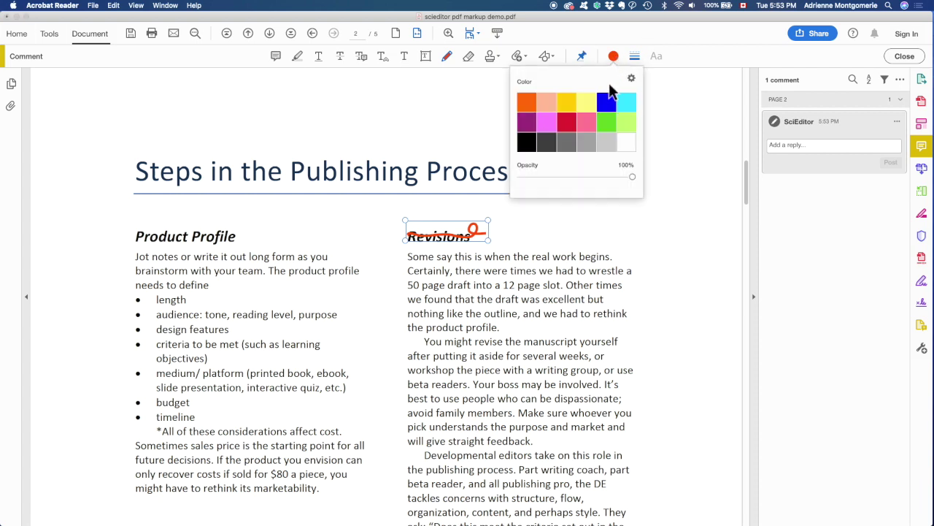
left_click(606, 102)
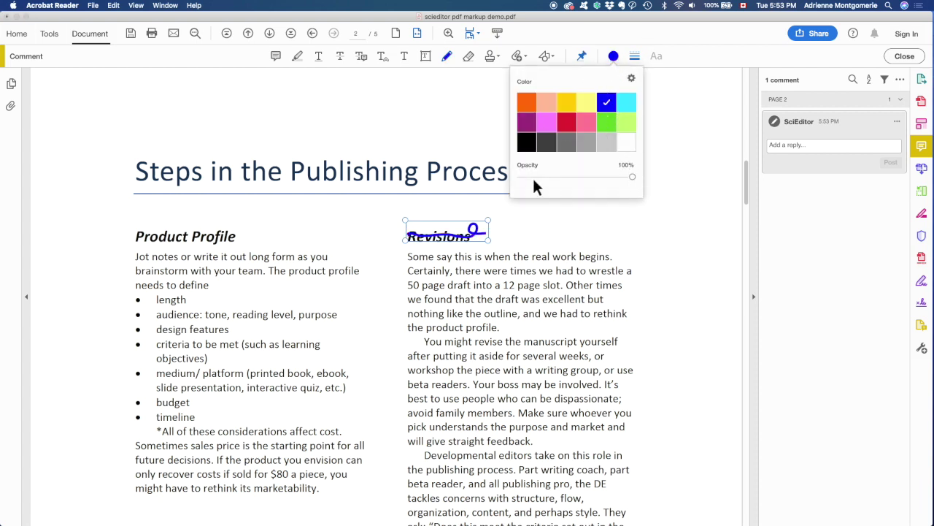
left_click(533, 125)
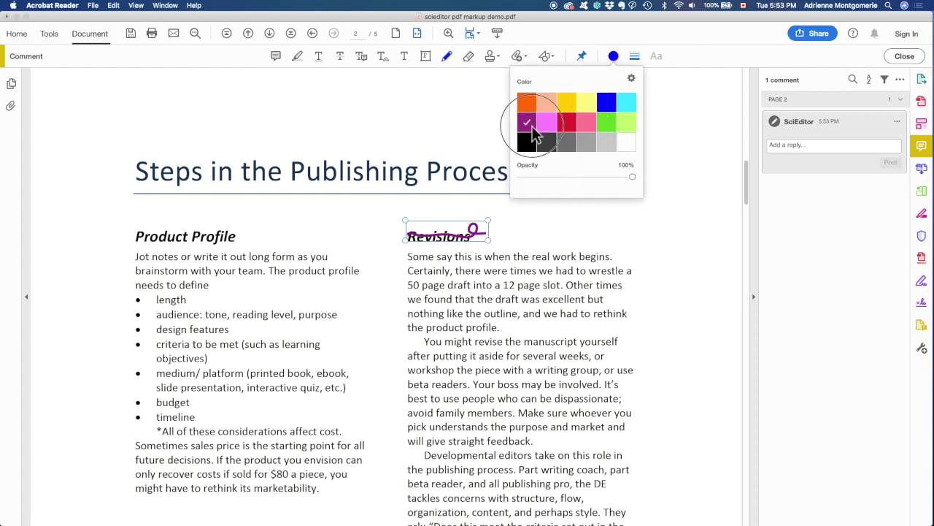
left_click(636, 55)
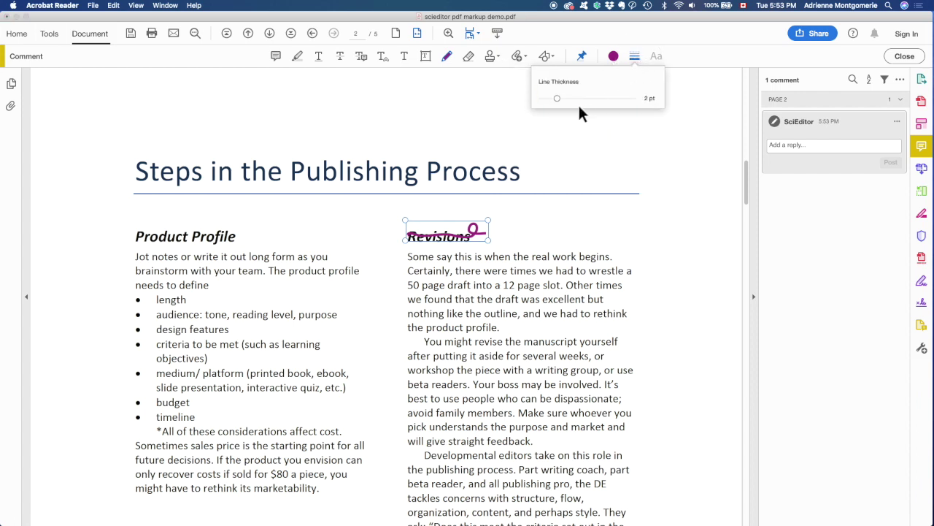
mouse_move(557, 100)
left_mouse_down()
mouse_move(548, 101)
mouse_move(564, 100)
mouse_move(557, 98)
left_mouse_up()
left_click(555, 58)
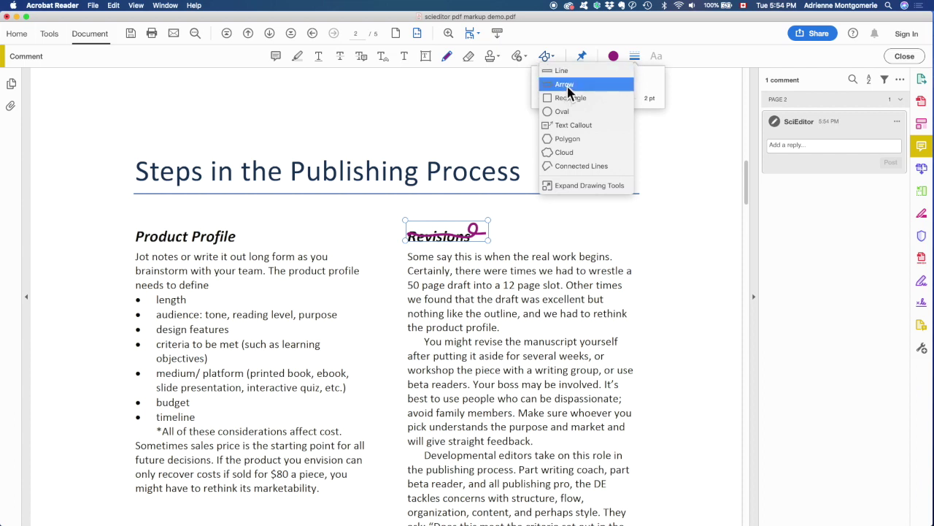
- Draw a straight line under 'work begins.', replacing a misplaced first line
left_click(558, 71)
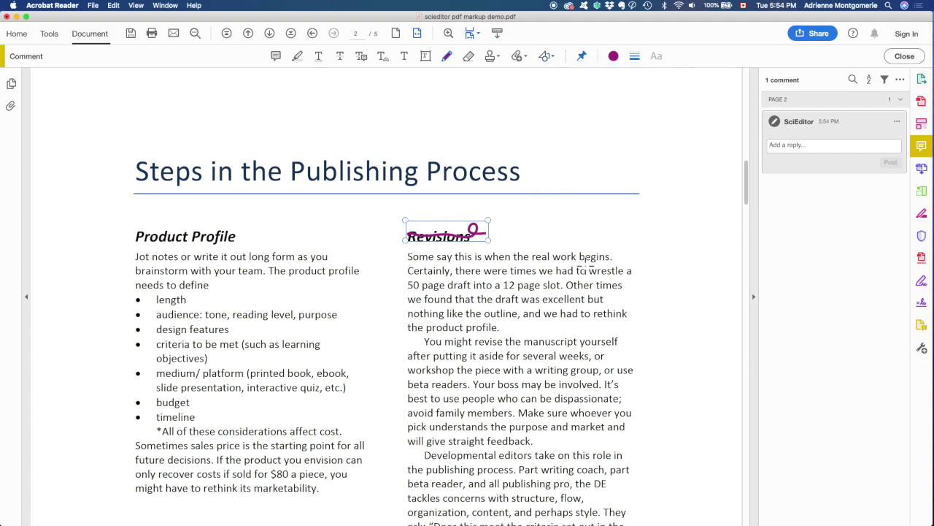
left_click_drag(554, 266, 619, 267)
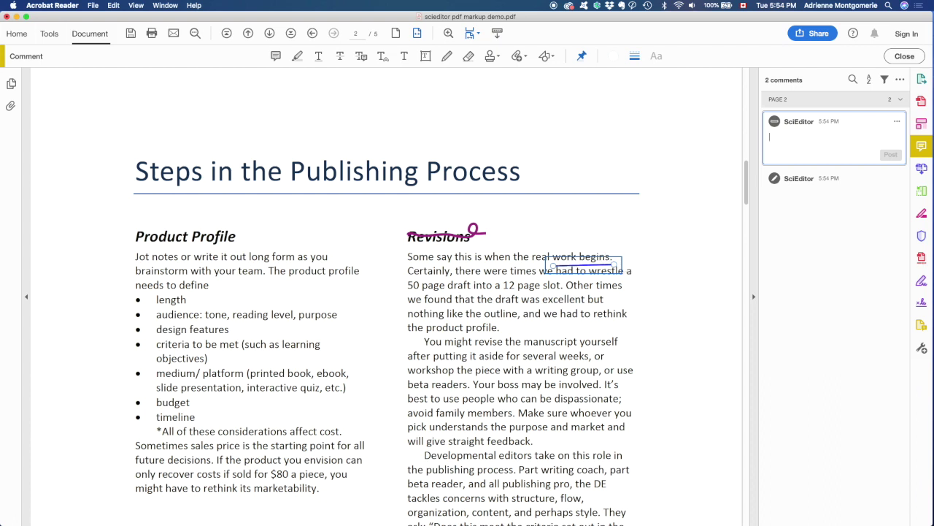
right_click(608, 264)
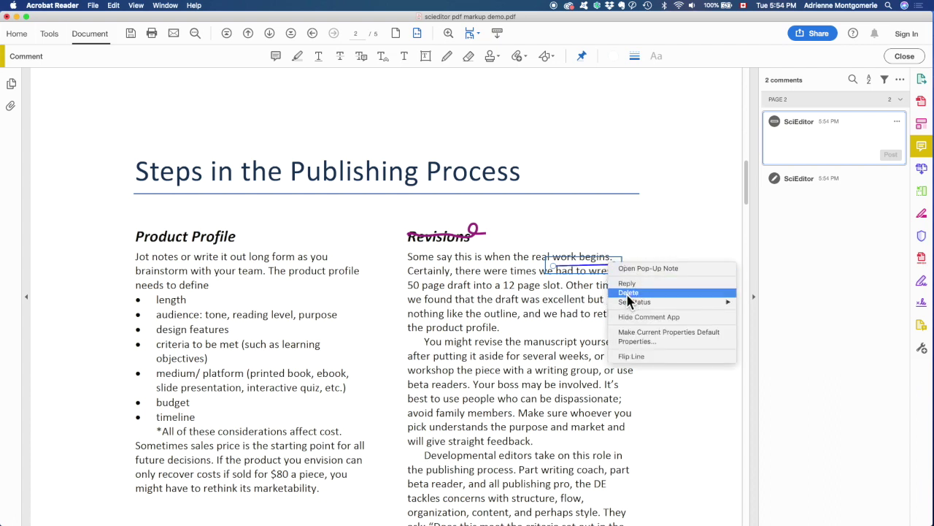
left_click(628, 293)
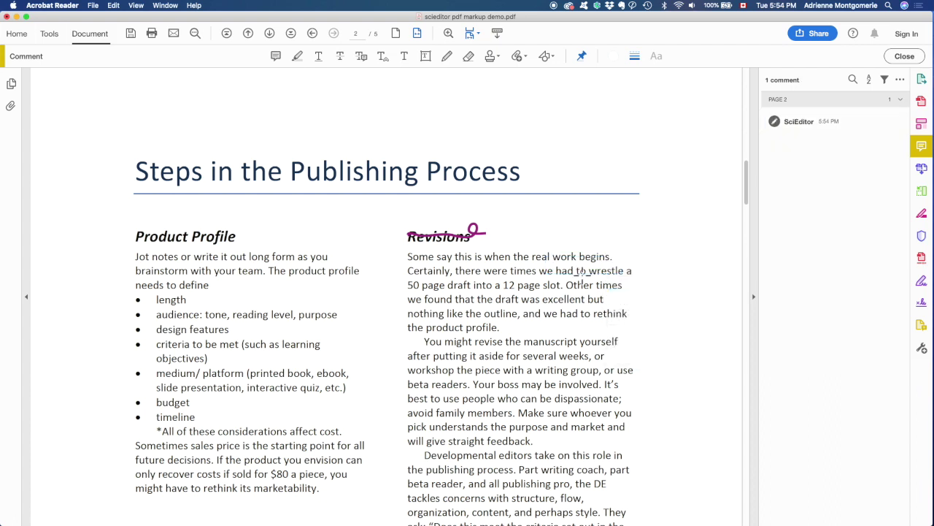
left_click(559, 267)
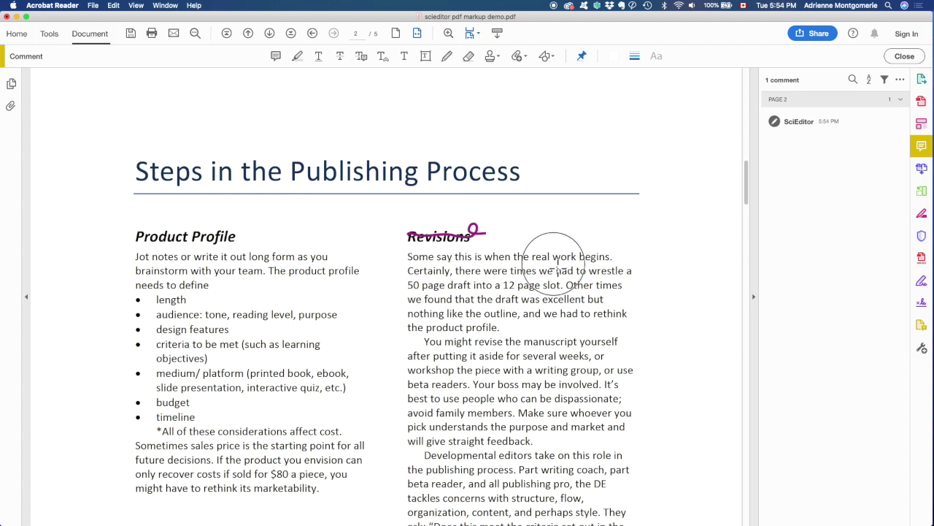
mouse_move(558, 268)
left_mouse_down()
mouse_move(625, 263)
mouse_move(617, 207)
mouse_move(555, 202)
mouse_move(590, 219)
mouse_move(615, 262)
left_mouse_up()
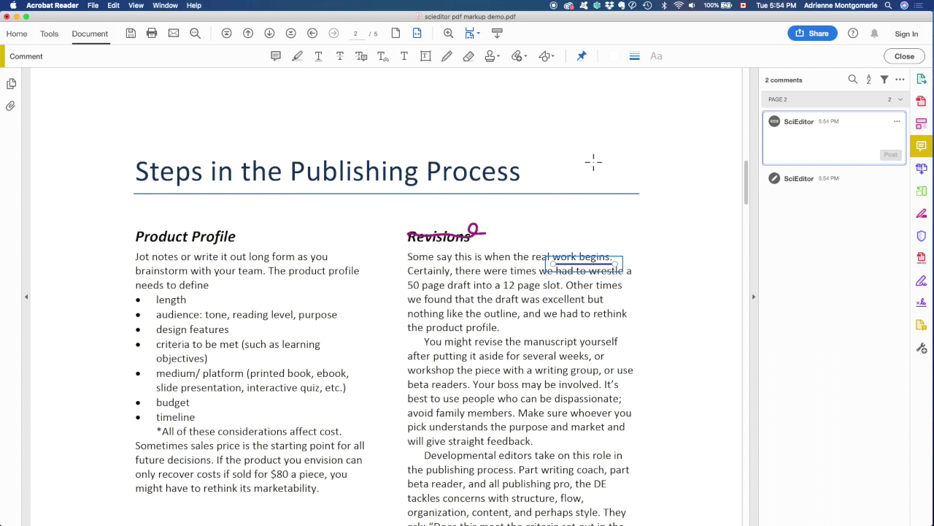
right_click(590, 157)
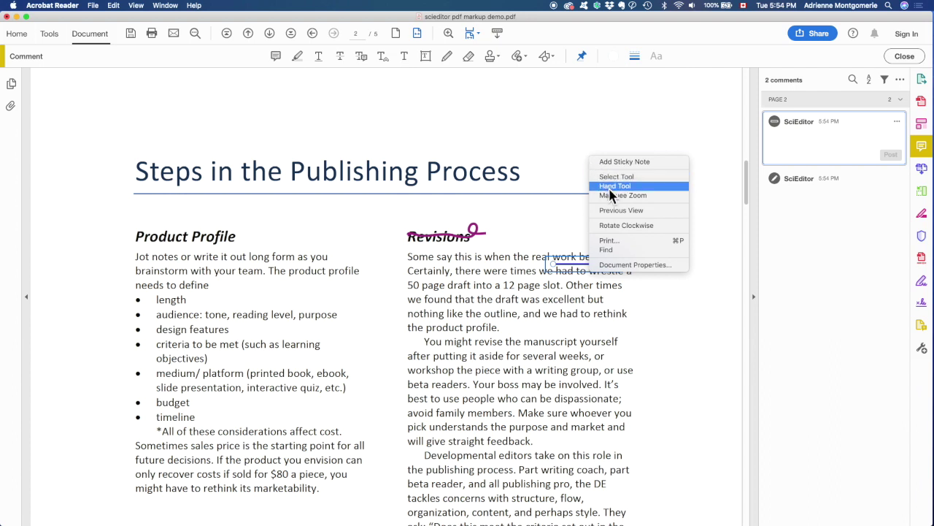
- With the Hand tool, drag the purple strike-through from 'Revisions' onto 'Process' in the title
left_click(609, 187)
left_click(475, 239)
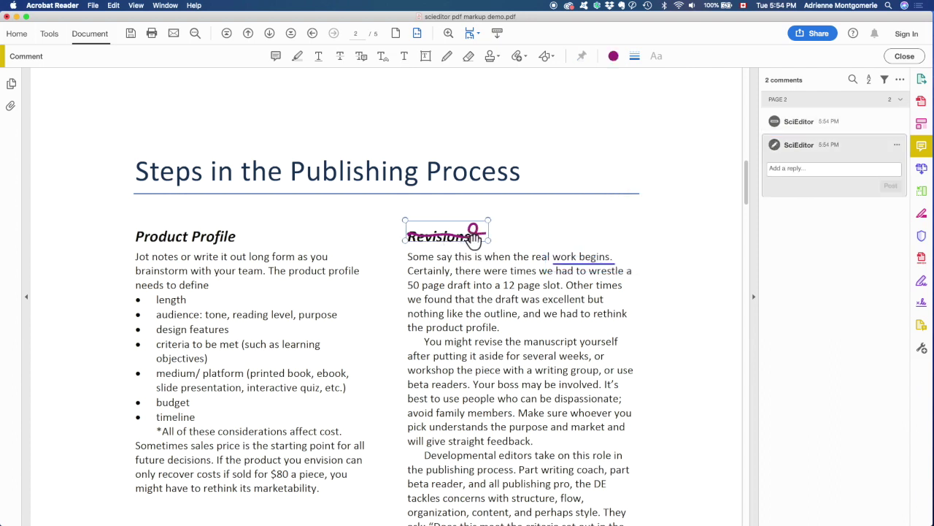
mouse_move(478, 246)
left_mouse_down()
mouse_move(258, 246)
mouse_move(261, 222)
mouse_move(233, 225)
mouse_move(406, 174)
mouse_move(479, 165)
mouse_move(504, 142)
mouse_move(553, 138)
mouse_move(537, 160)
left_mouse_up()
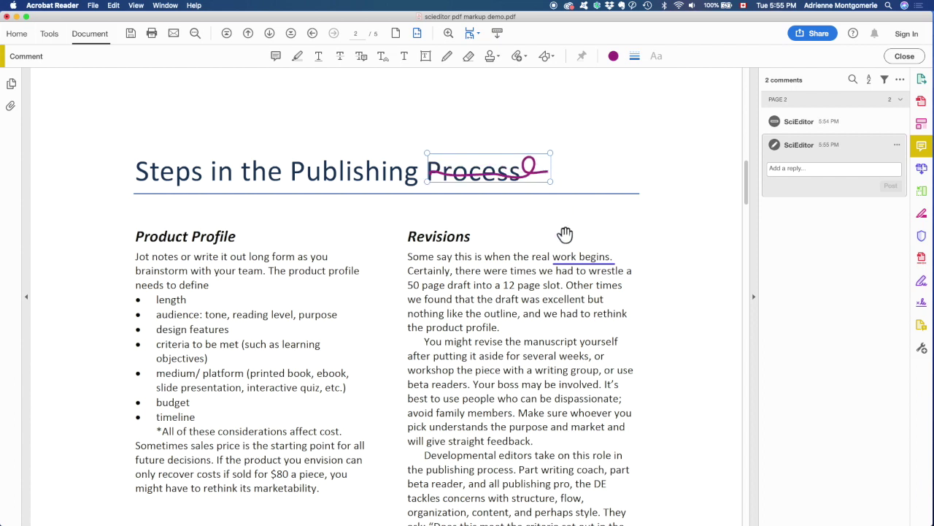
left_click(551, 57)
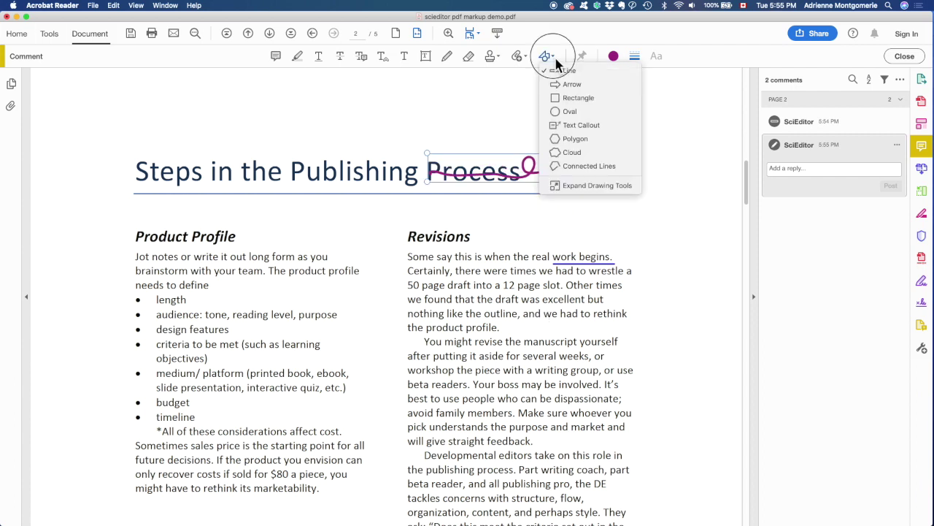
- Add a text callout pointing at Product Profile, with its box above the title and placeholder text
left_click(590, 126)
left_click(247, 237)
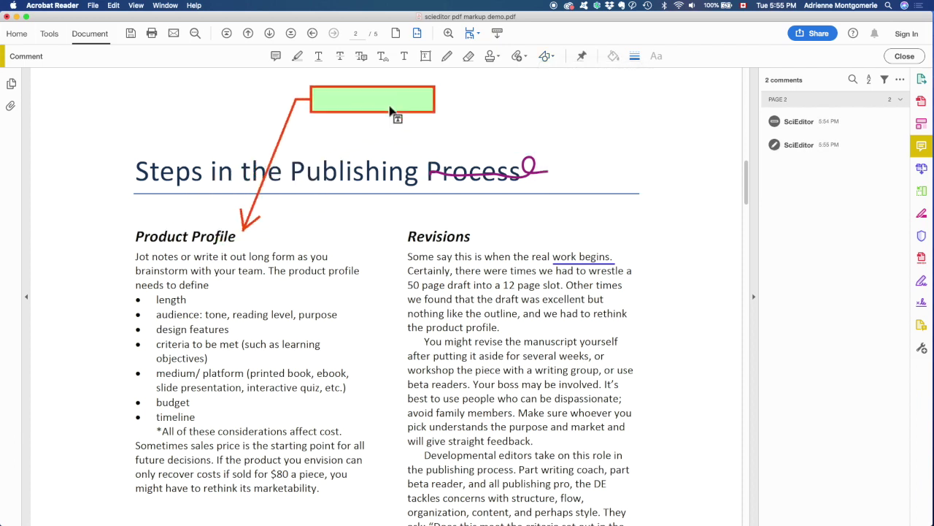
left_click(387, 102)
type("alknvj;odaijer./kln;lkbe")
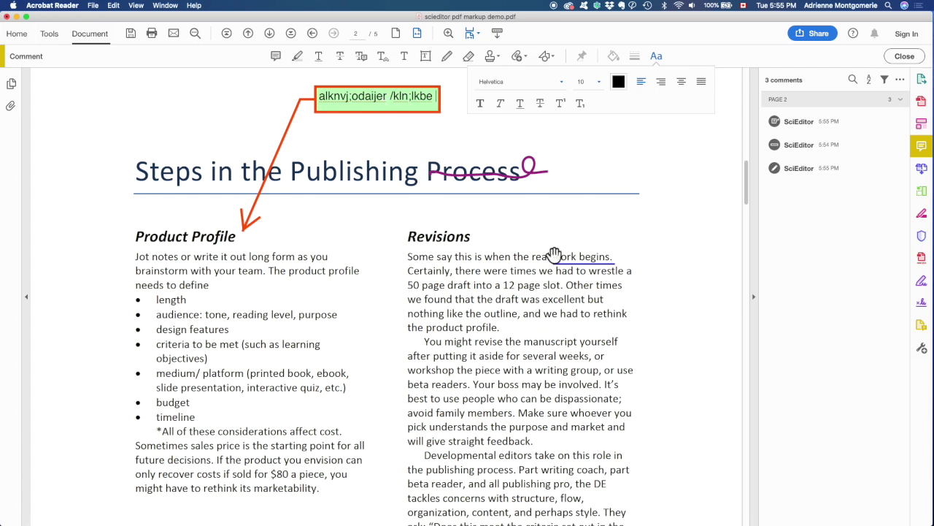
left_click(515, 219)
- Change the callout box's fill from green to yellow
left_click(405, 104)
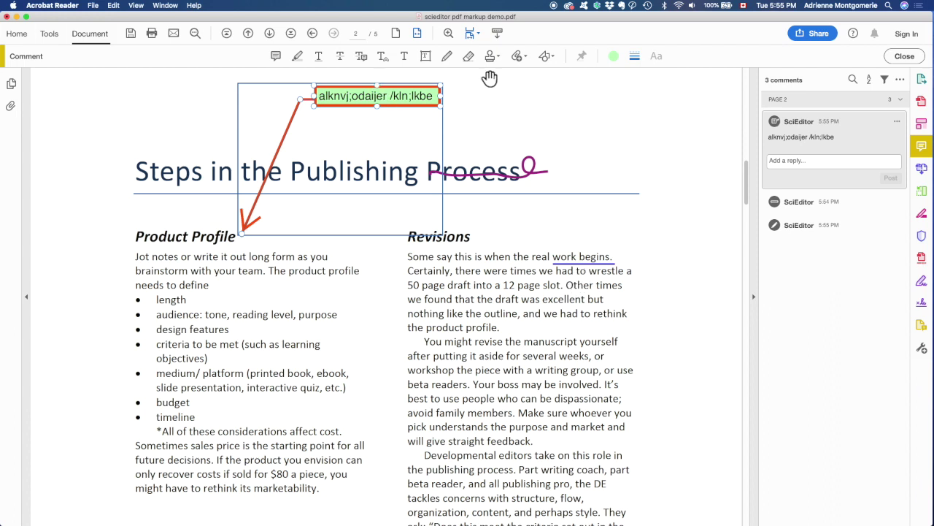
left_click(613, 56)
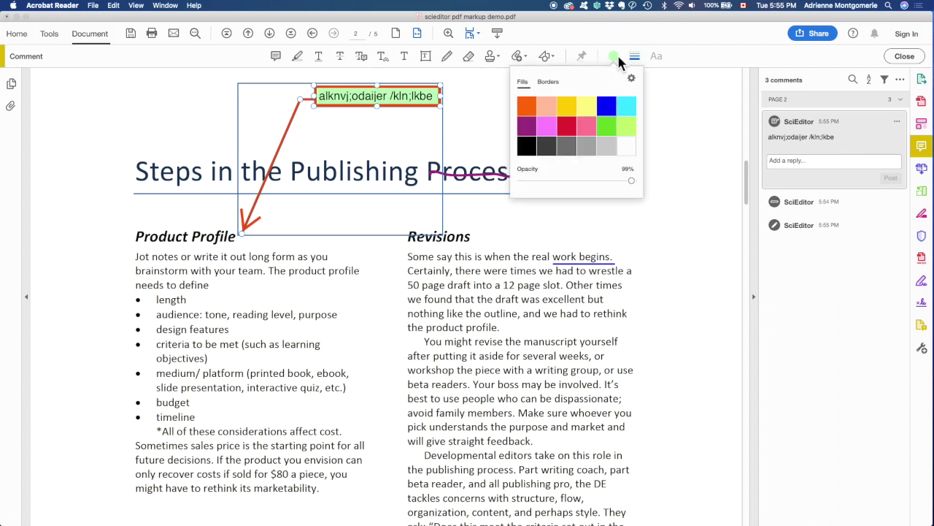
left_click(592, 106)
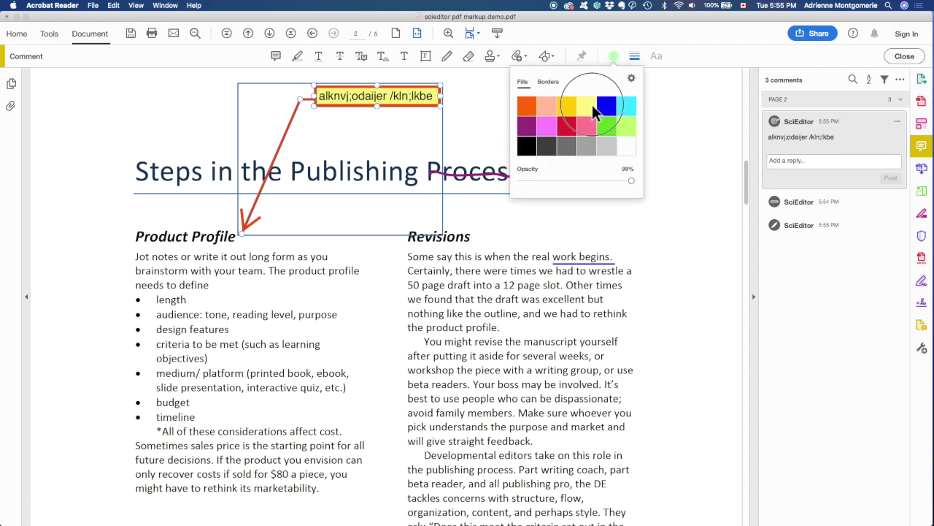
left_click(636, 58)
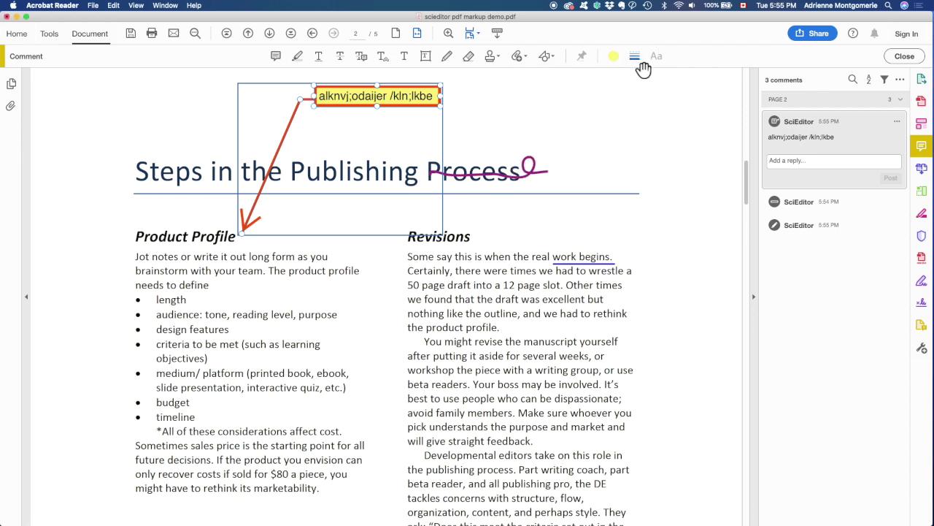
mouse_move(638, 58)
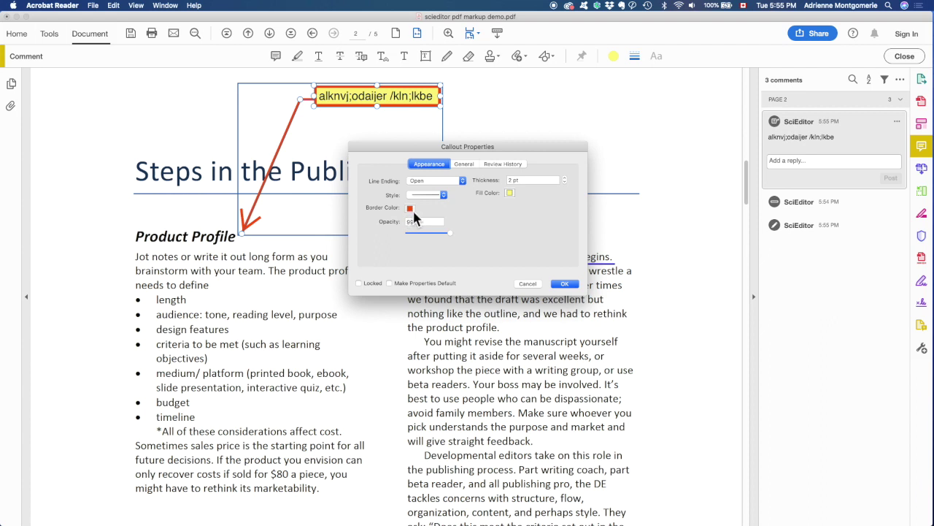
- Set the callout's border colour to Brown from the Color Palettes and apply it
left_click(410, 209)
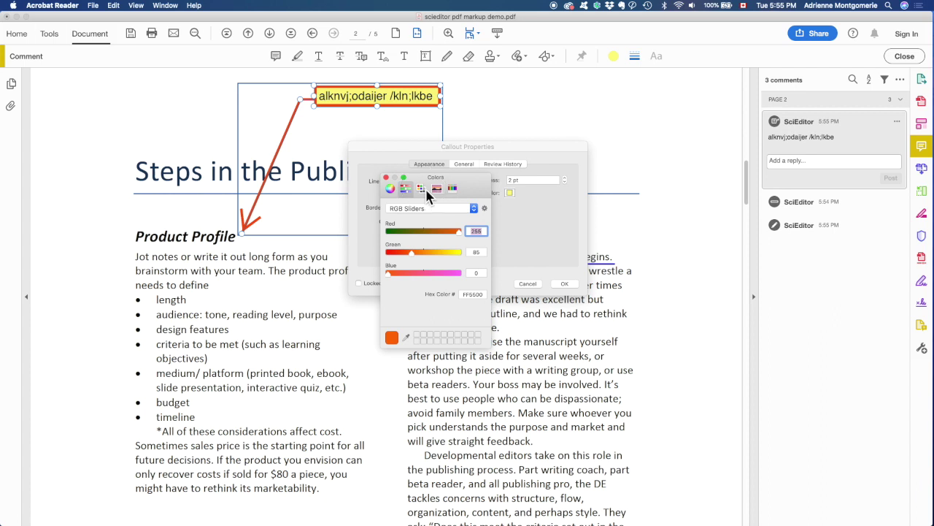
left_click(422, 190)
left_click(411, 258)
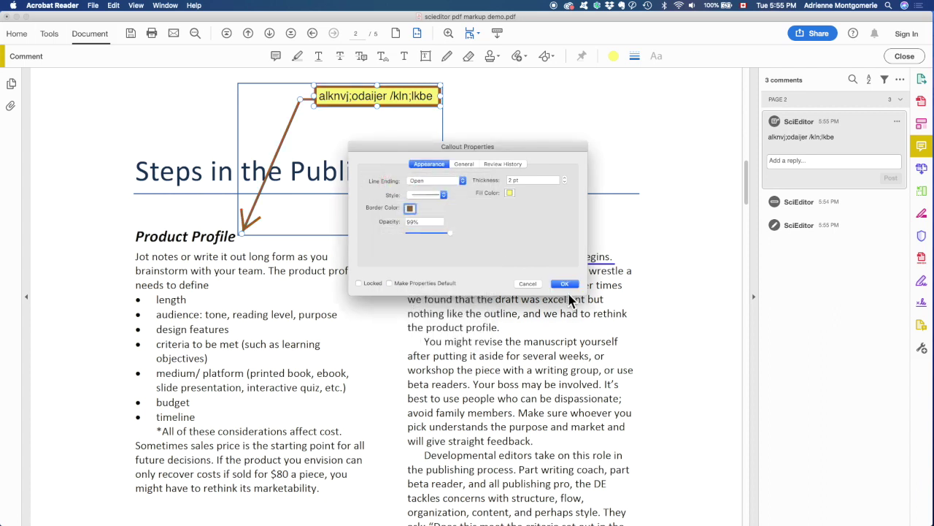
left_click(564, 283)
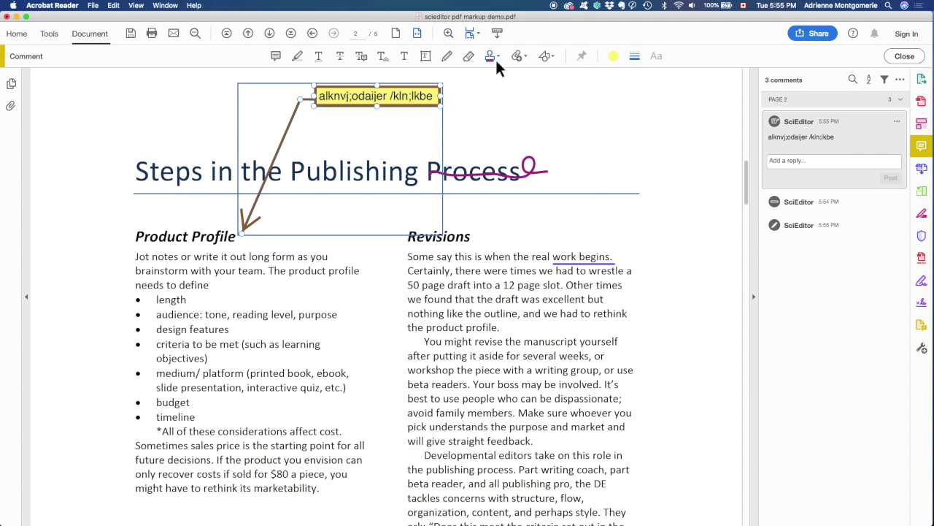
left_click(547, 59)
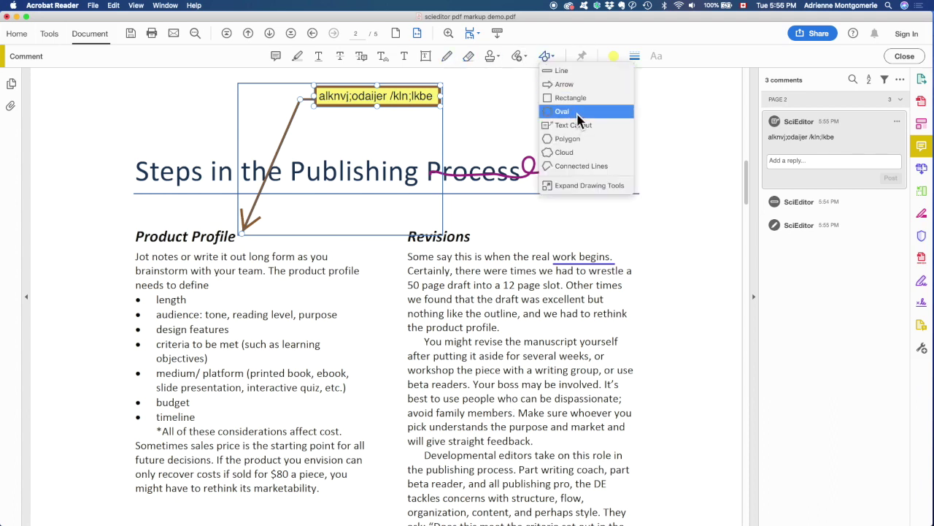
- Draw an oval around 'Revisions' and strike through 'You might revise the manuscript'
left_click(576, 111)
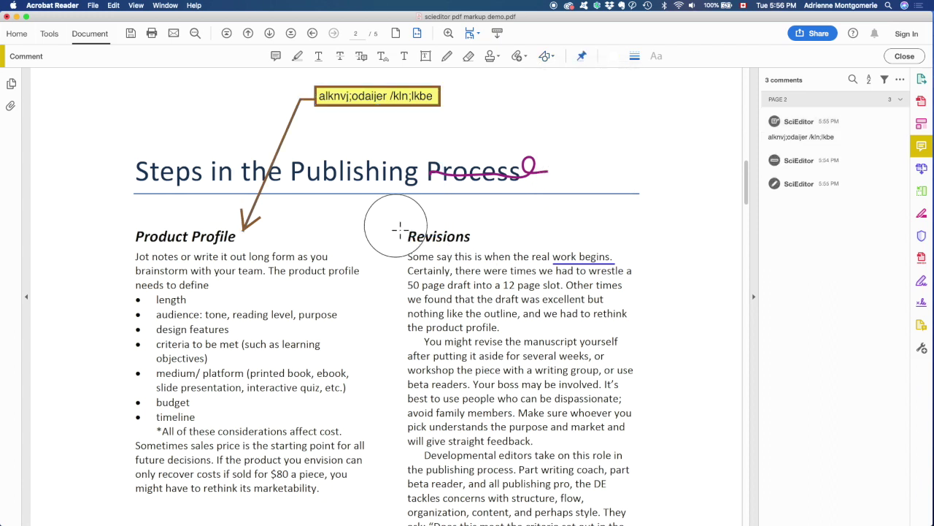
left_click_drag(400, 230, 491, 246)
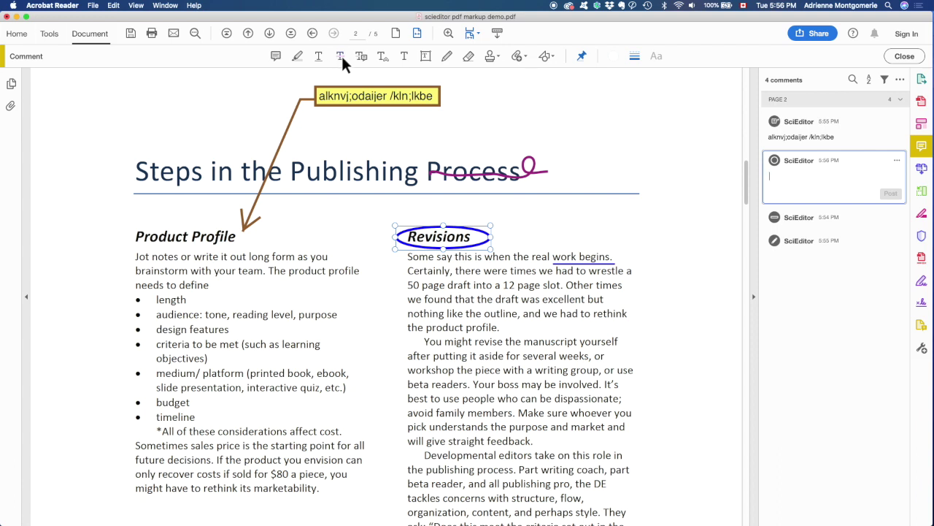
left_click(340, 56)
left_click_drag(425, 342, 577, 342)
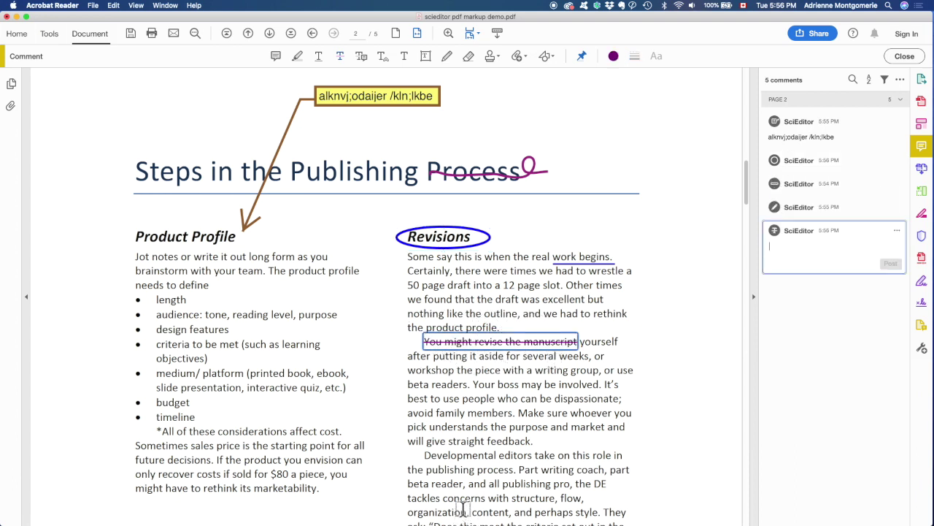
- Add an insert-text caret between 'or' and 'use' with a short comment and post it
left_click(519, 250)
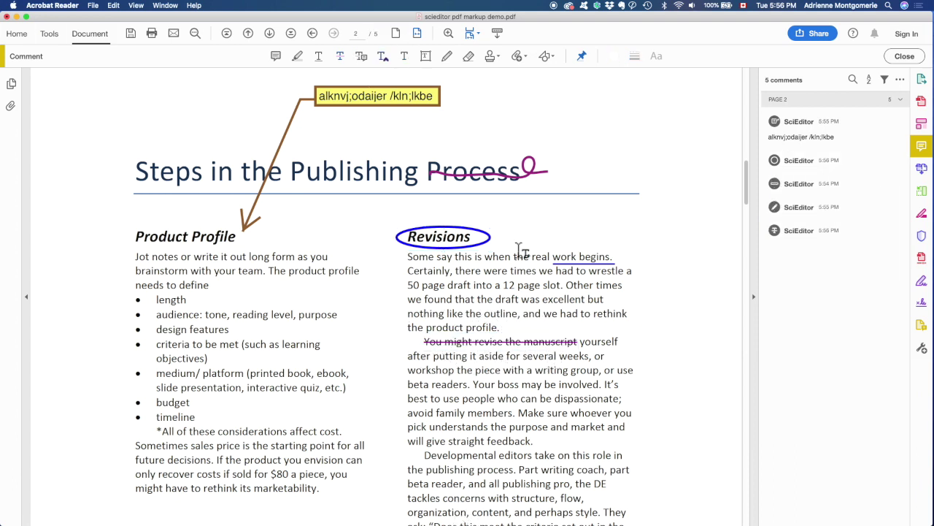
left_click(615, 370)
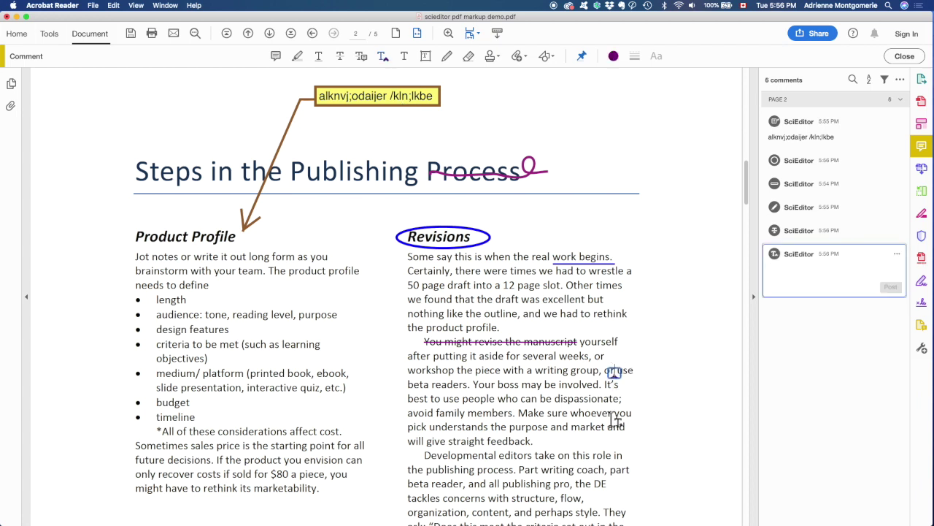
type("bael'knb;ronab'lr")
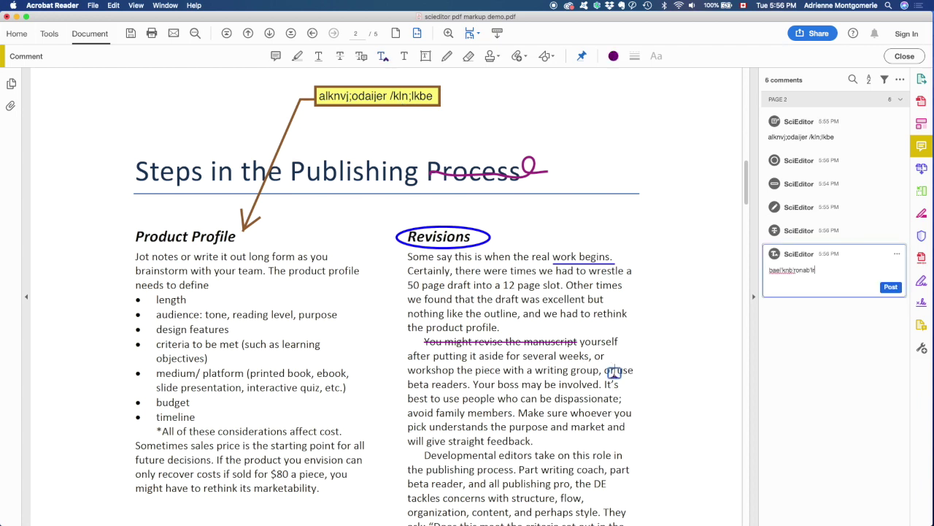
left_click(686, 359)
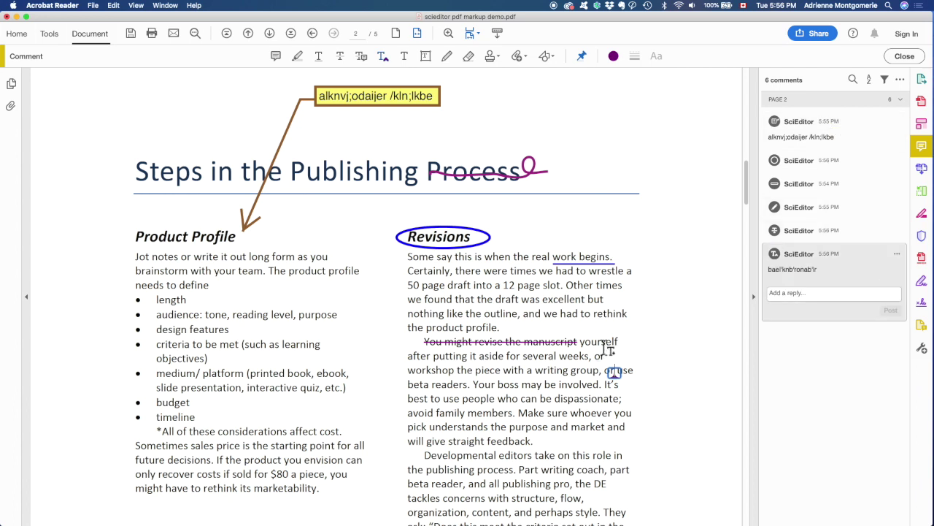
mouse_move(614, 373)
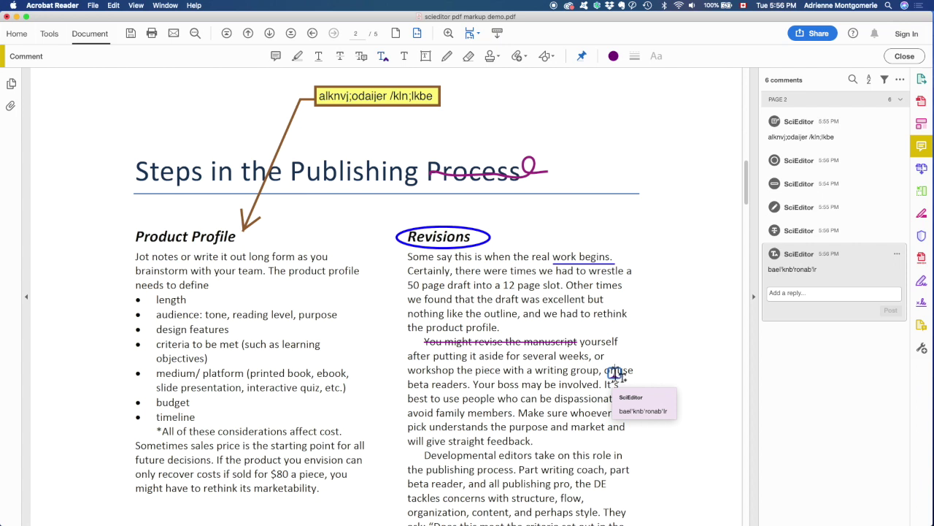
left_click(318, 56)
- Underline 'we had to rethink', then switch to the Hand tool and select the markups
left_click_drag(545, 314, 632, 314)
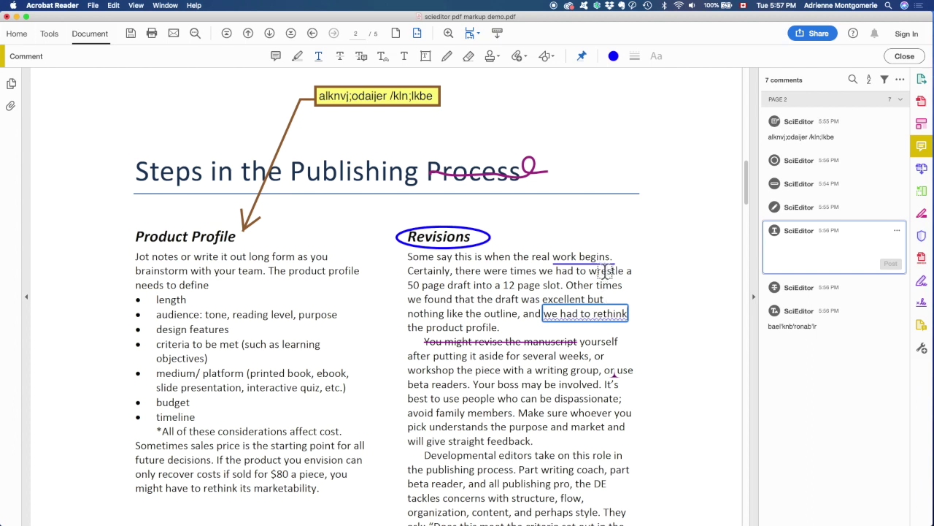
right_click(663, 284)
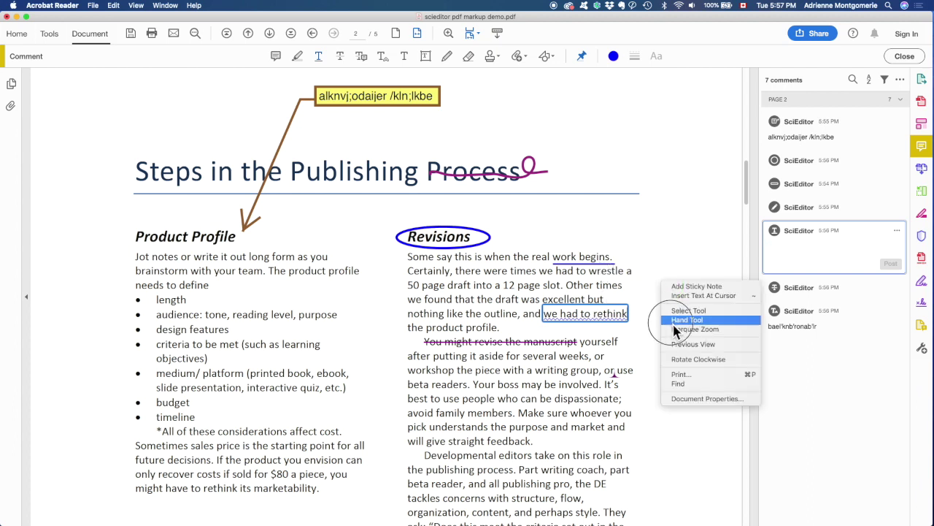
left_click(674, 321)
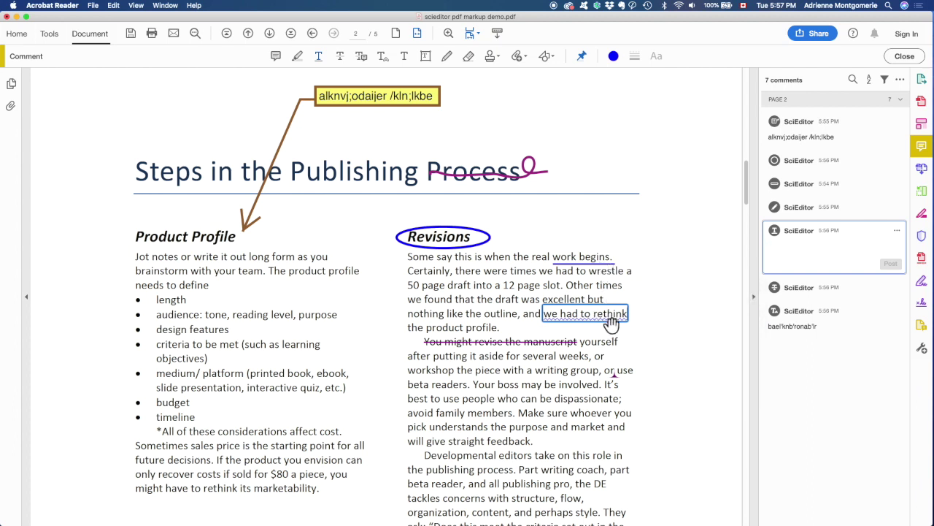
left_click(578, 346)
left_click(594, 321)
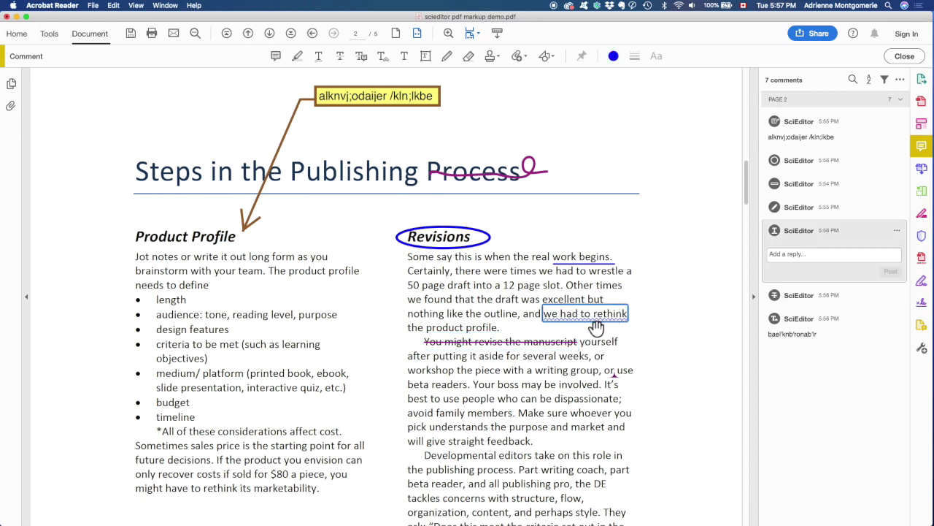
left_click(614, 58)
left_click(615, 58)
right_click(512, 378)
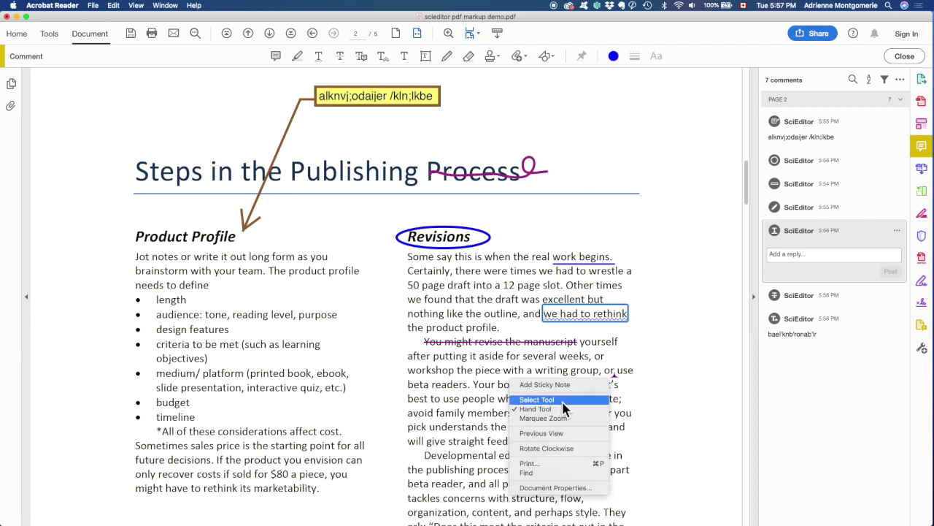
- Add commented insert-text marks after 'length' and after 'design features', closing each popup
left_click(555, 400)
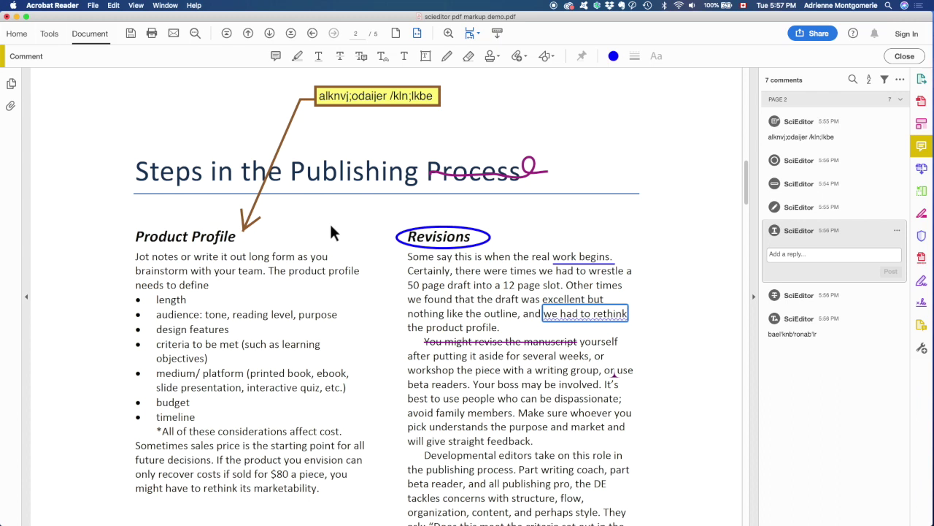
left_click(322, 175)
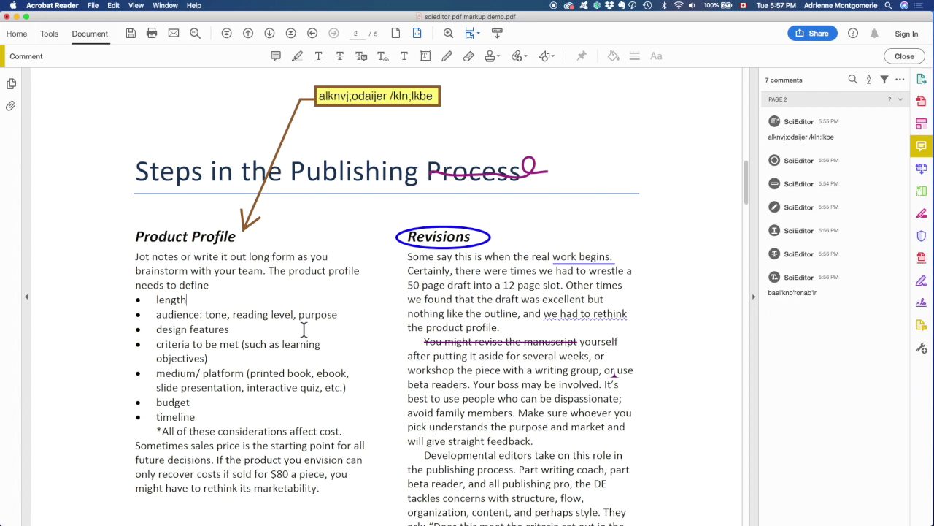
type(";")
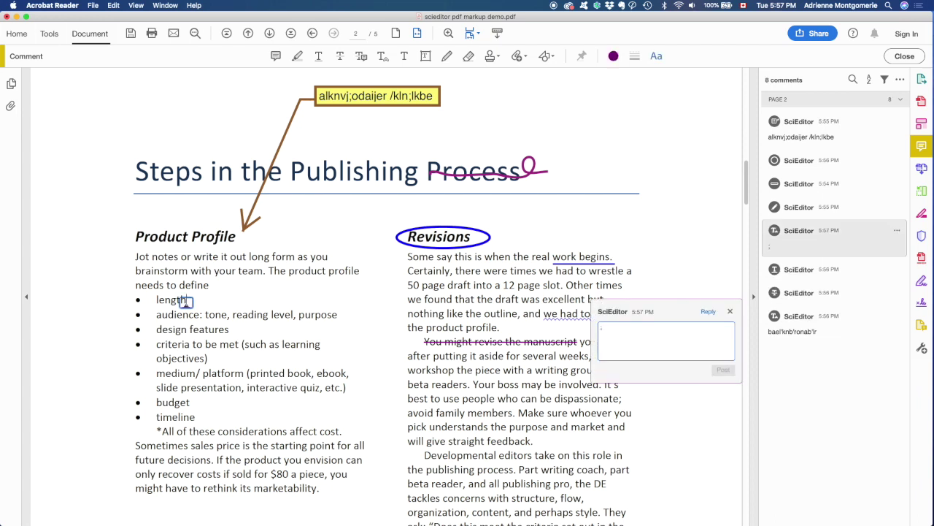
type(";")
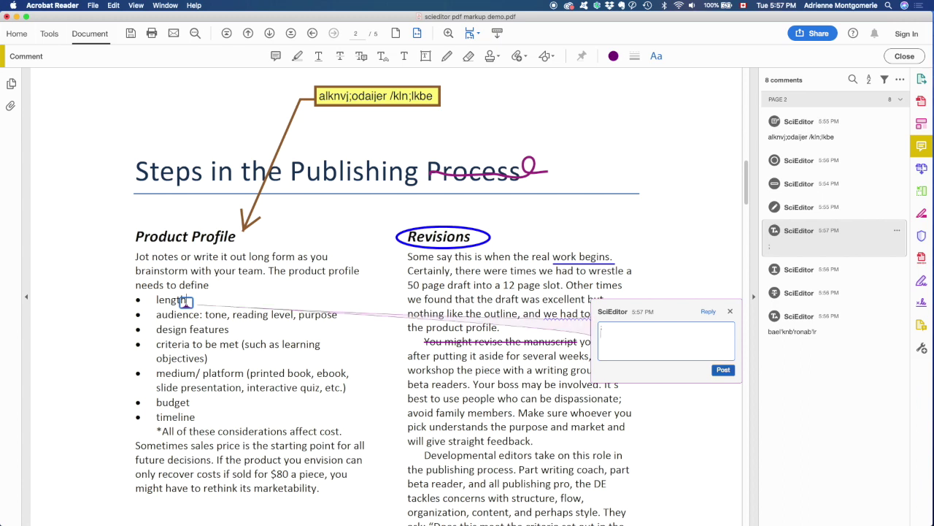
left_click(723, 369)
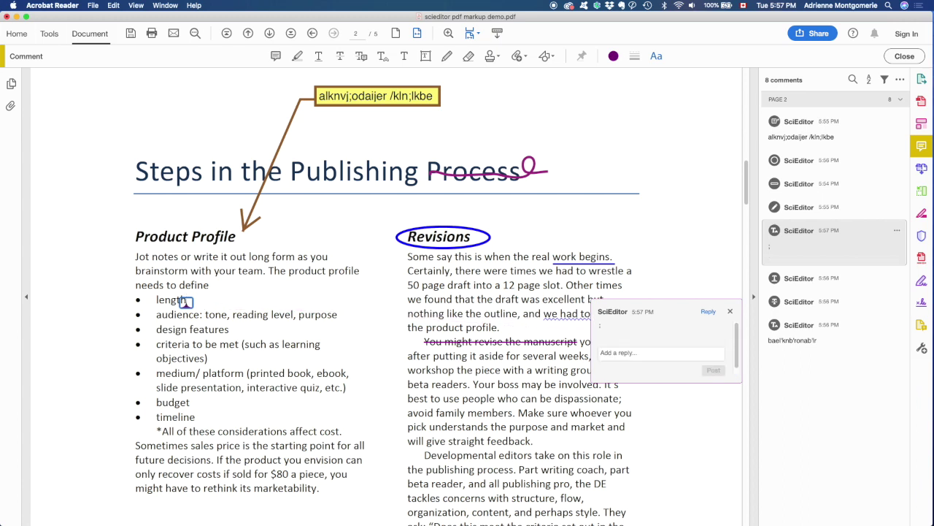
left_click(307, 344)
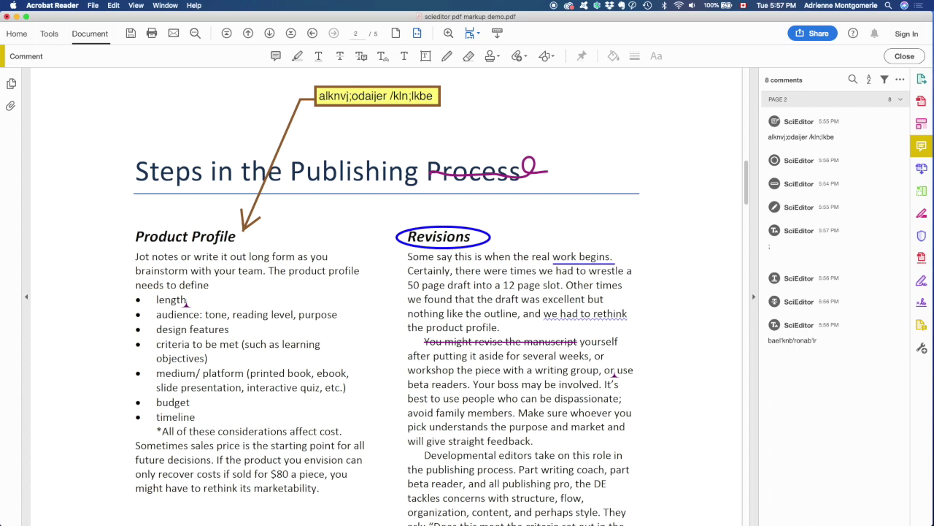
left_click(228, 329)
type(";")
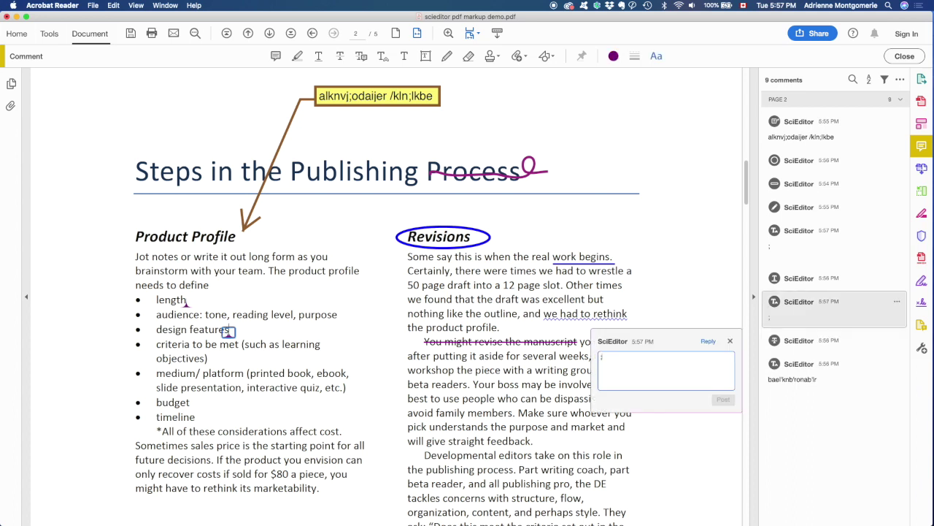
left_click(232, 337)
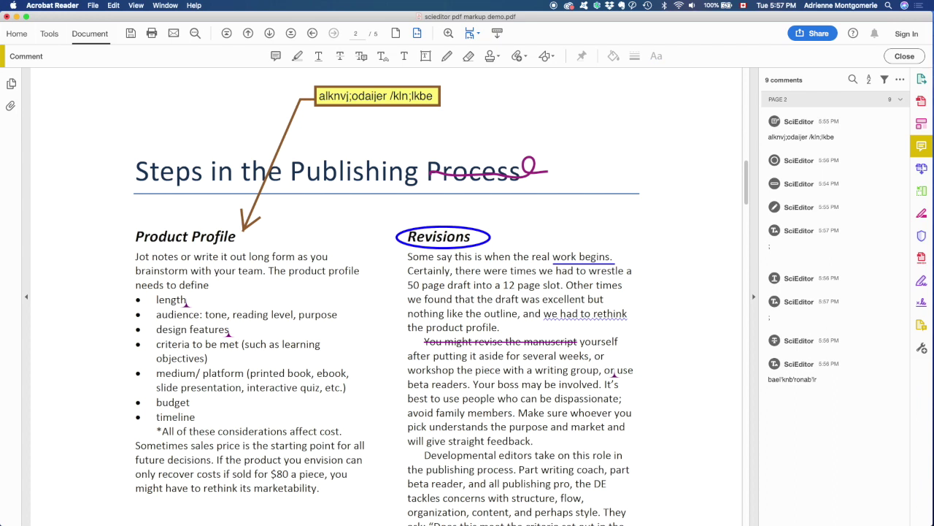
mouse_move(229, 330)
- Strike through 'medium/ platform' in the Product Profile bullet list on page 2
key("Left")
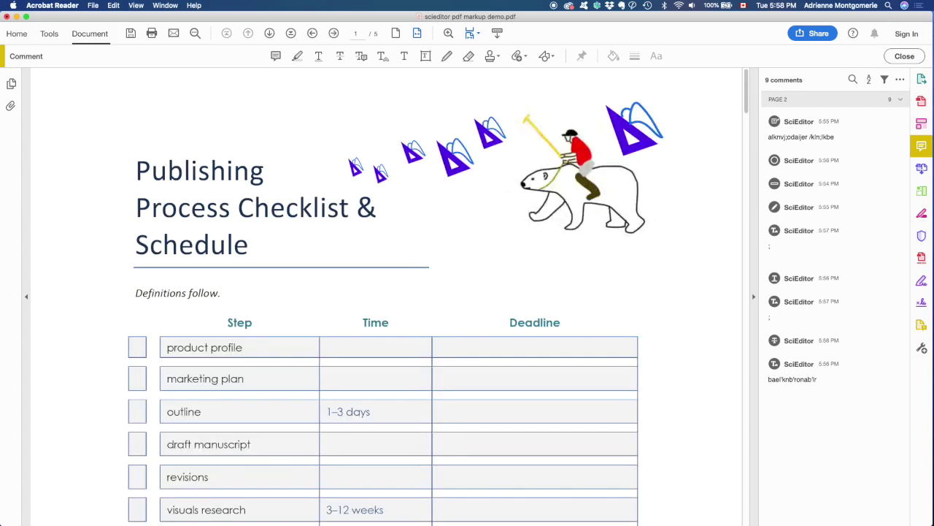
key("Right")
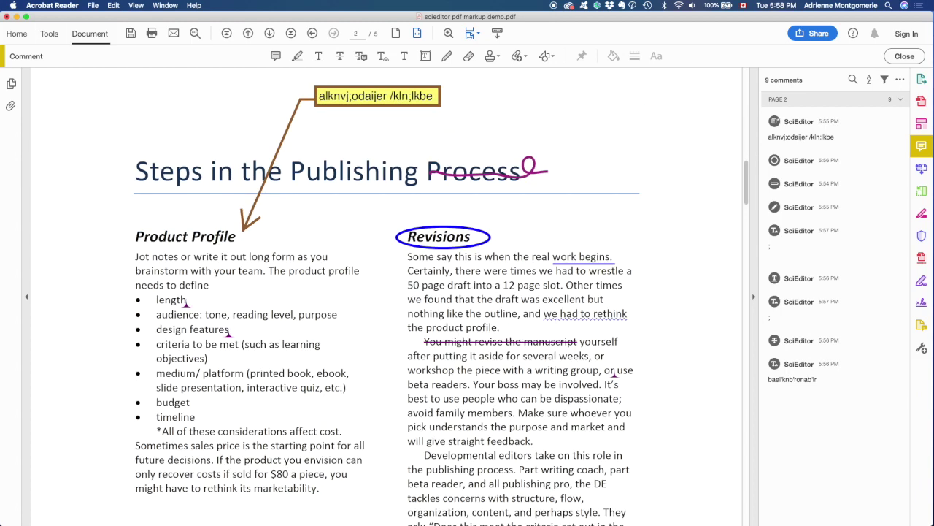
left_click_drag(246, 373, 156, 373)
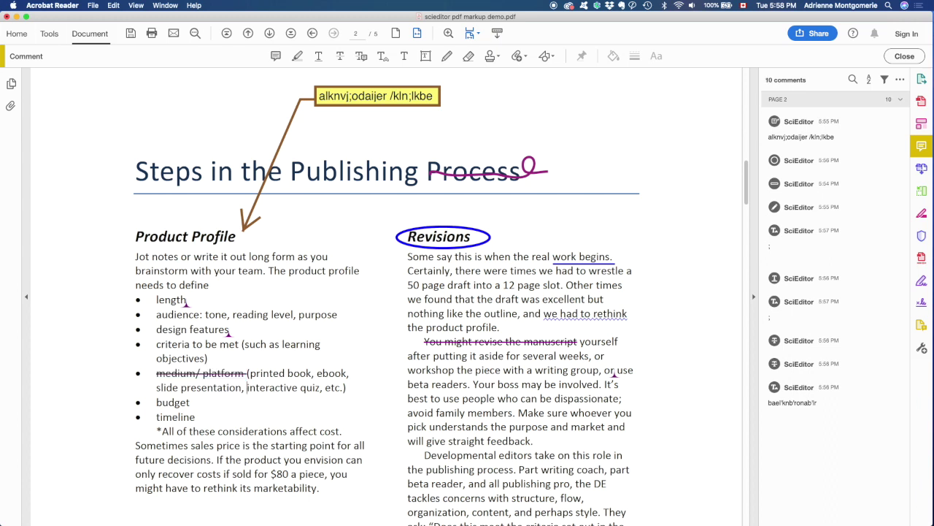
- Mark 'interactive' for replacement and post the replacement note 'aegrkerlk'
left_click_drag(247, 387, 298, 387)
type("aegrkerlk")
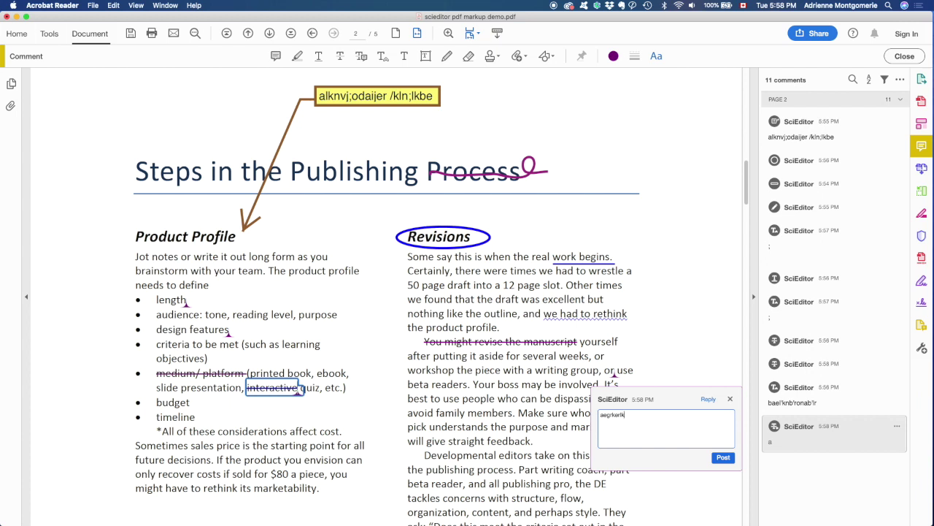
key("super+Return")
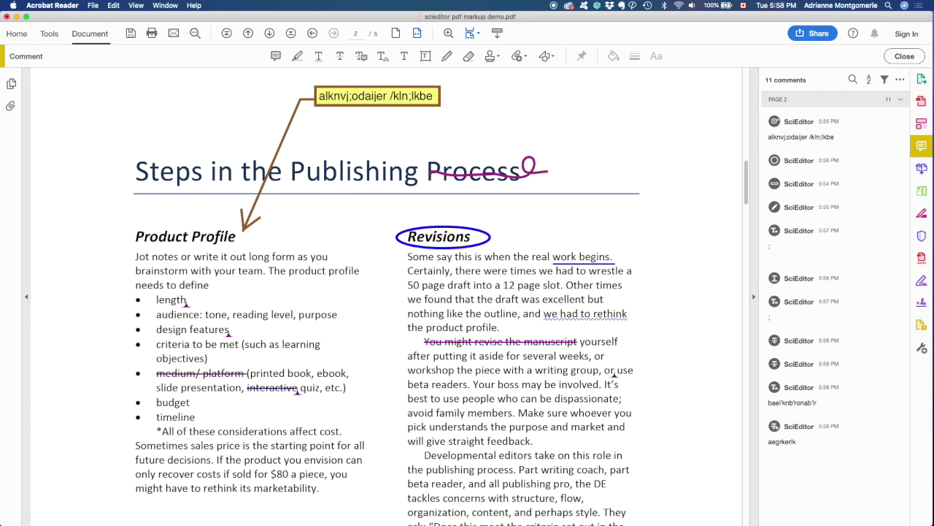
left_click(797, 160)
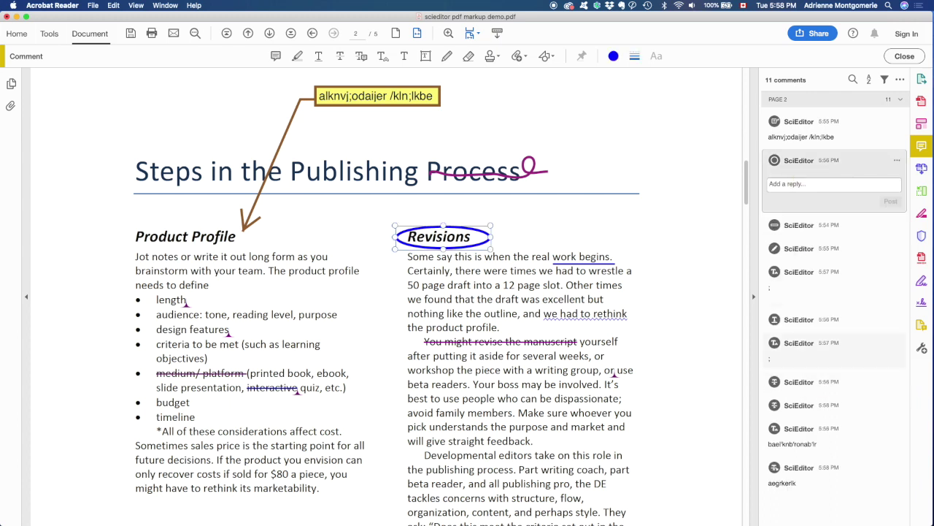
- Add 'seak ;klinrg' to the start of the comment on the insert caret after 'or', then commit it
left_click(799, 342)
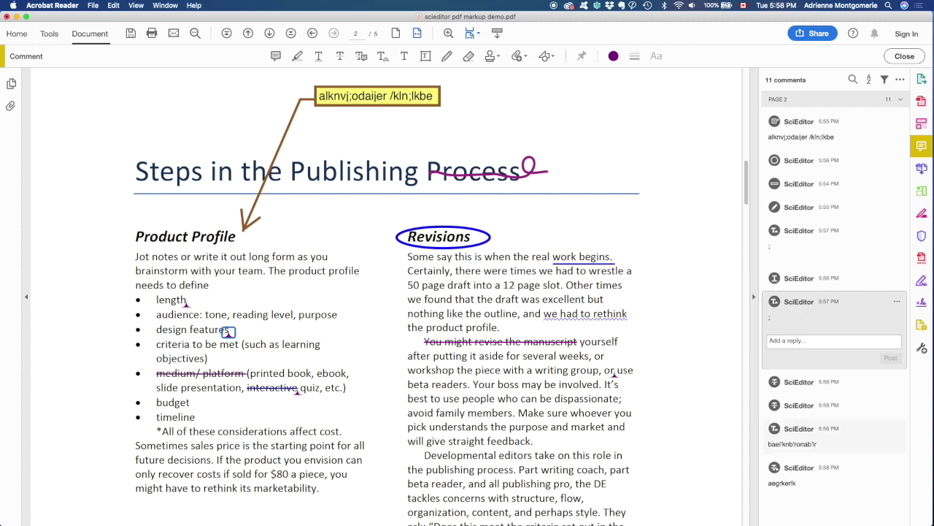
left_click(614, 373)
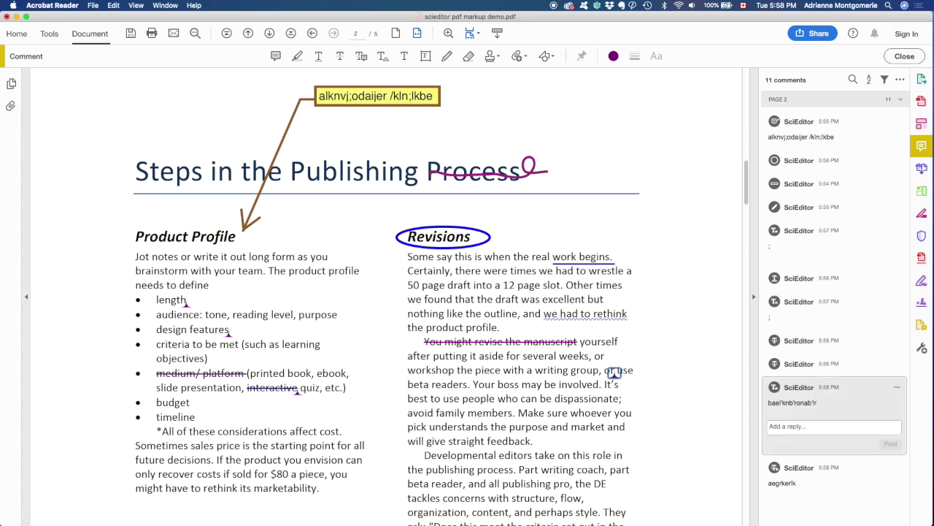
double_click(614, 373)
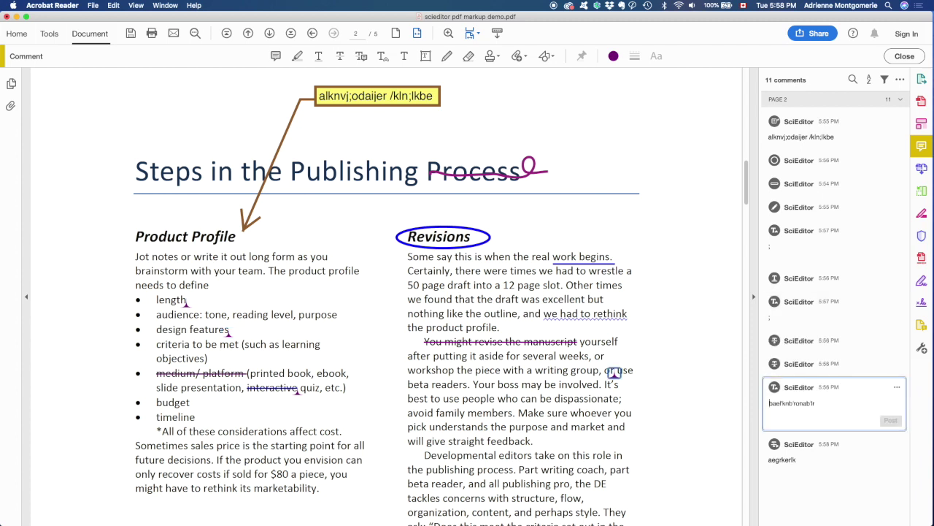
type("seak ;klinrg")
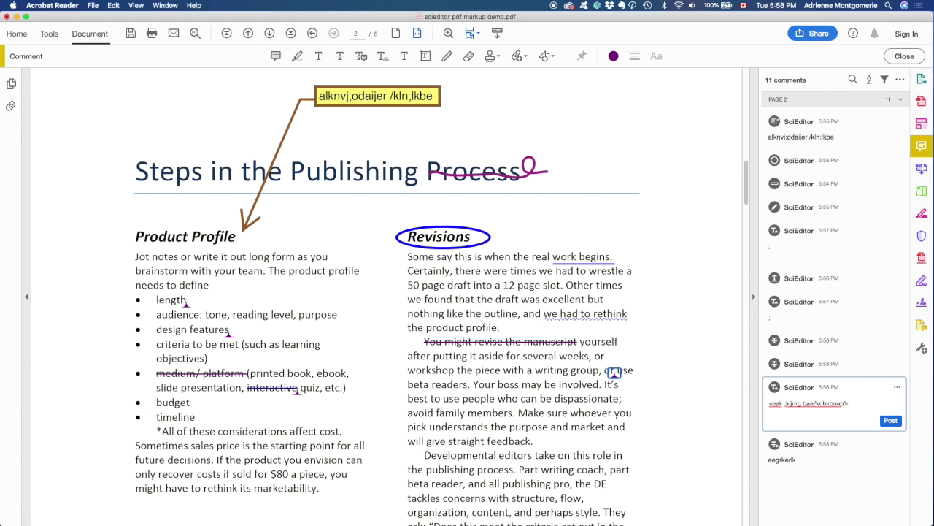
left_click(569, 429)
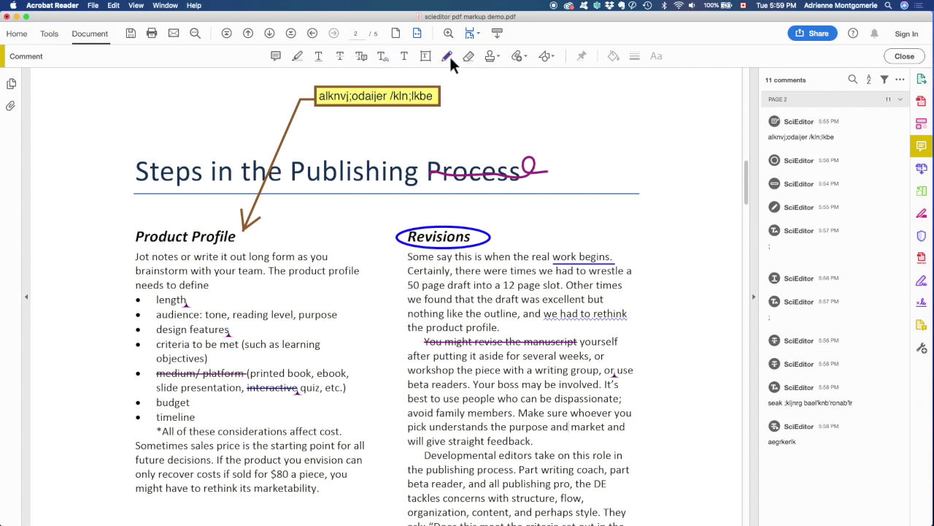
left_click(549, 56)
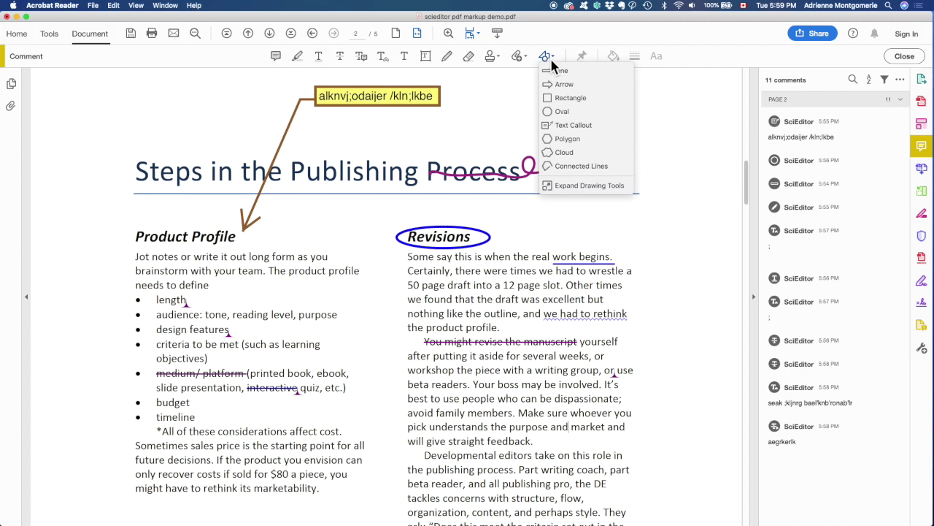
left_click(556, 59)
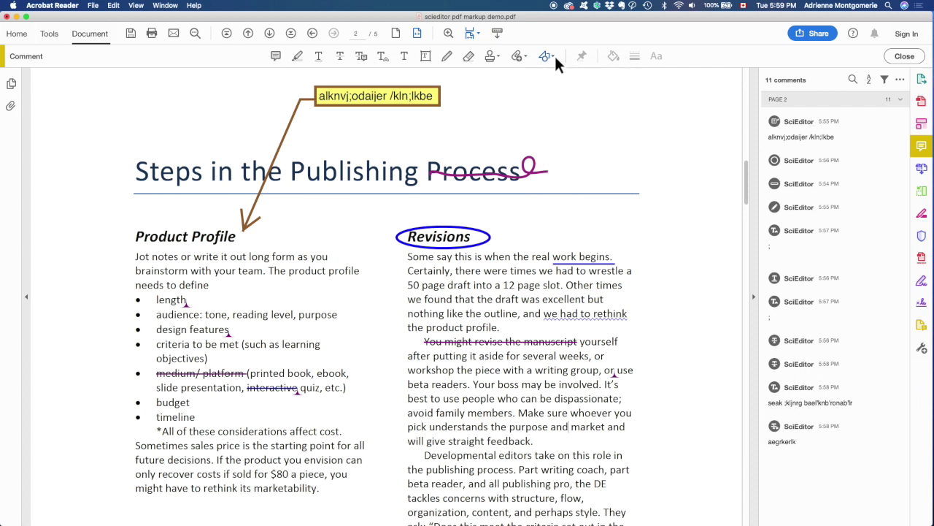
left_click(838, 160)
left_click(832, 272)
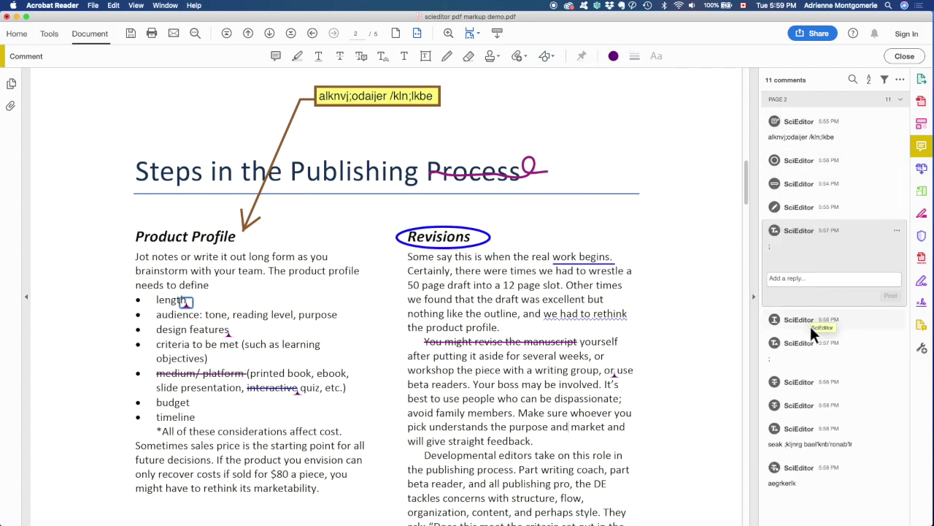
left_click(817, 329)
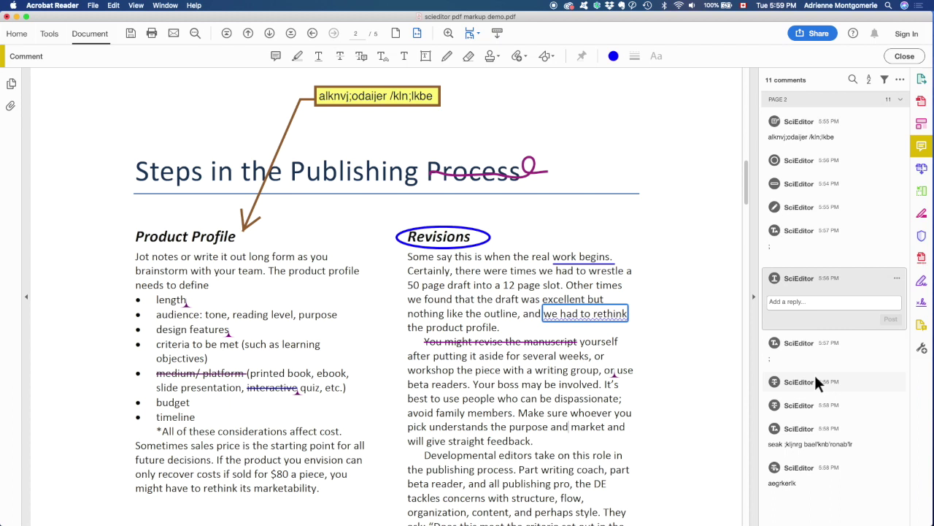